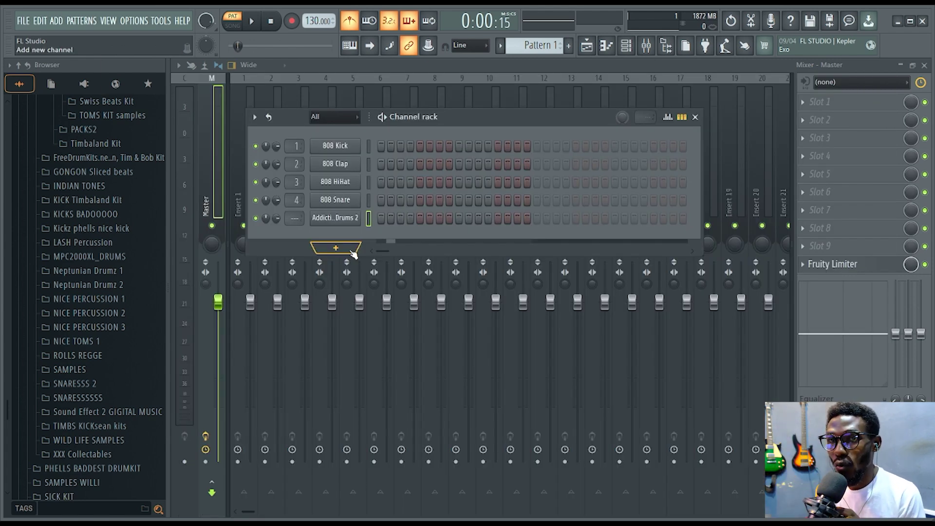
- Replace the Addictive Drums 2 channel with a fresh instance on the AD2 - Dry Room preset
key("alt+Delete")
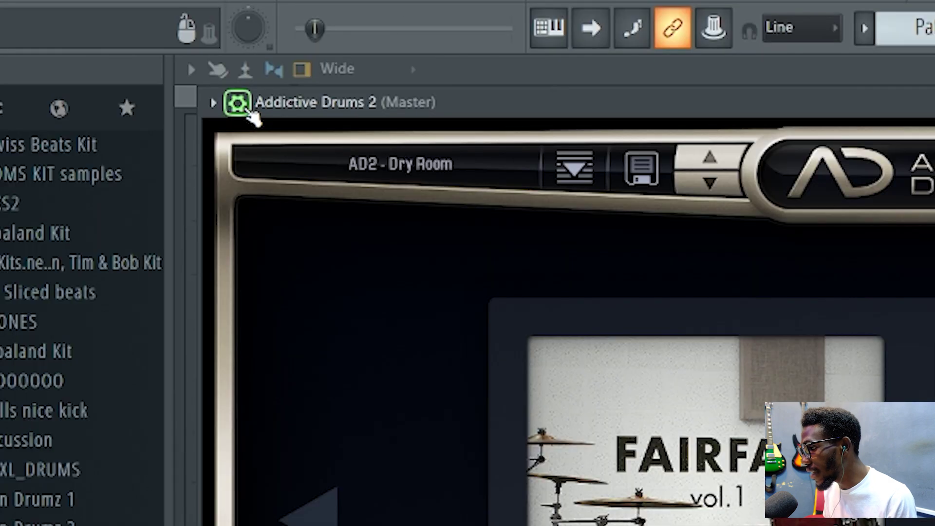
- Show the plugin wrapper's Processing settings with its output connections list
left_click(201, 82)
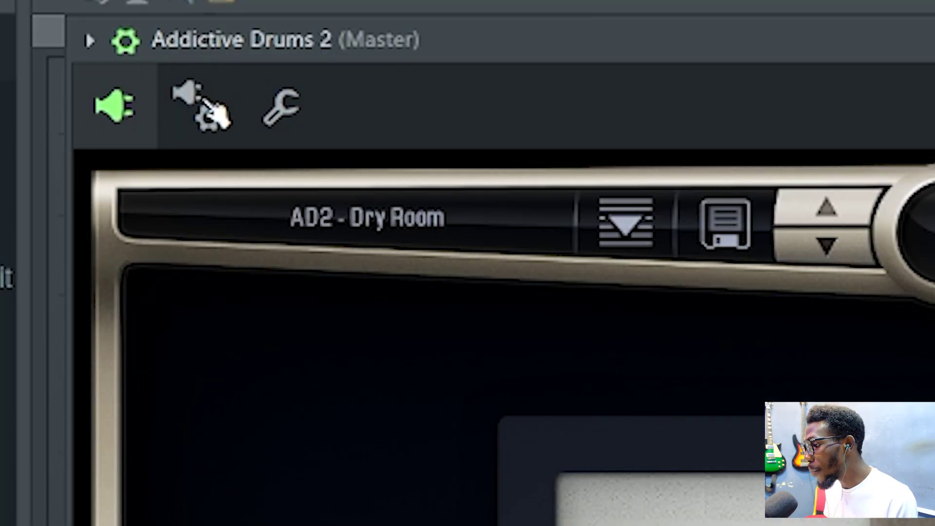
left_click(284, 121)
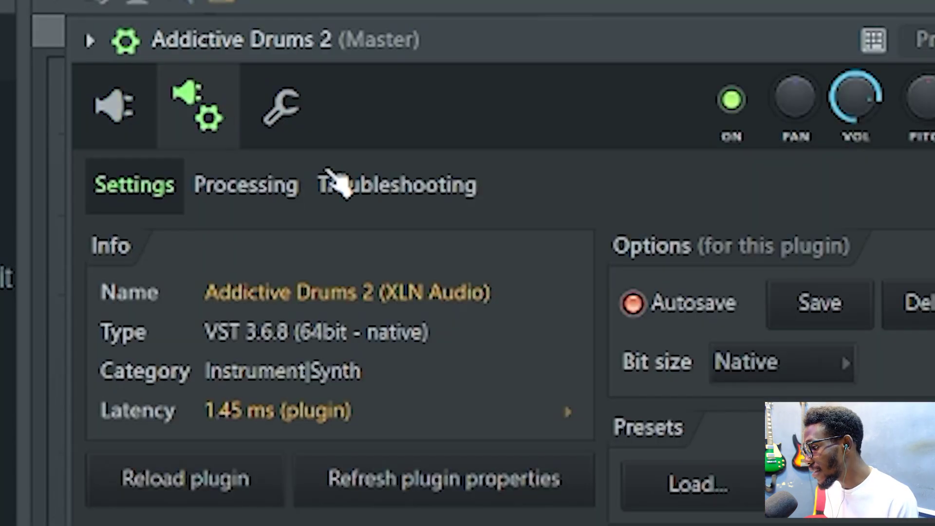
left_click(265, 192)
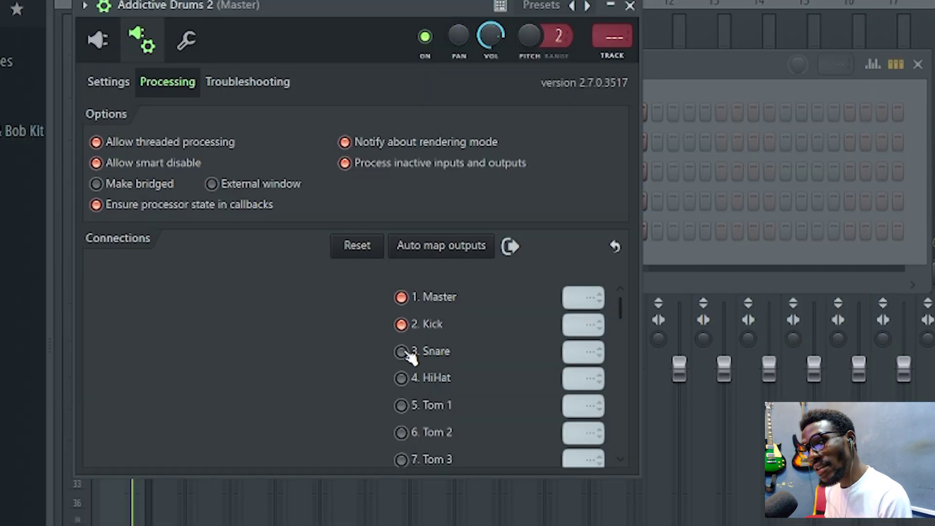
- Switch on the Snare, Tom 1–4 and remaining needed outputs, feeding mixer tracks 1–11
left_click(401, 353)
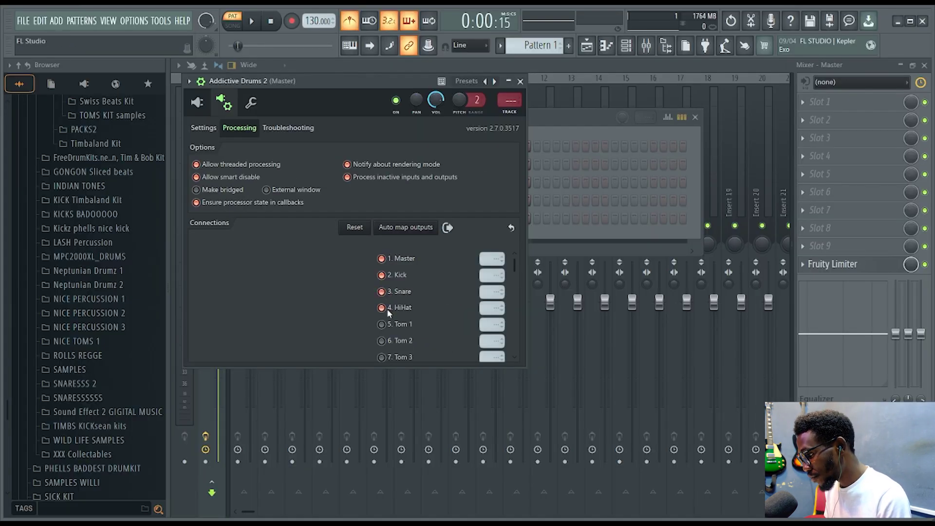
left_click(388, 310)
scroll(388, 310, "down", 2)
left_click(389, 310)
scroll(389, 310, "down", 1)
left_click(388, 310)
scroll(388, 310, "down", 1)
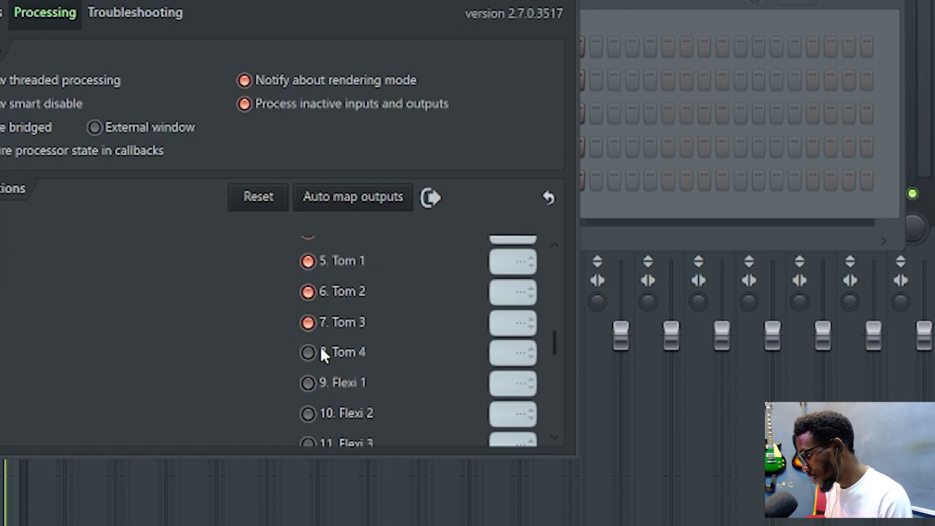
left_click(388, 311)
scroll(385, 300, "down", 3)
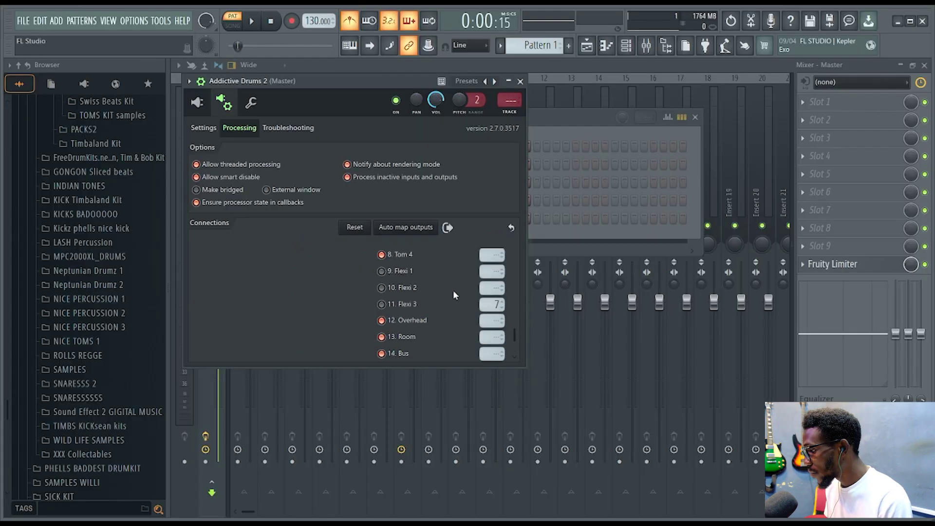
scroll(521, 278, "up", 4)
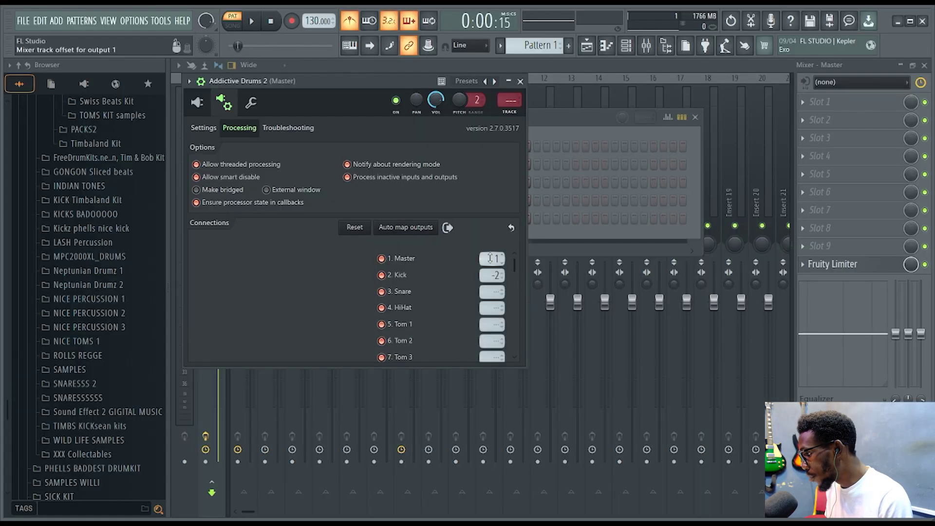
scroll(526, 253, "up", 3)
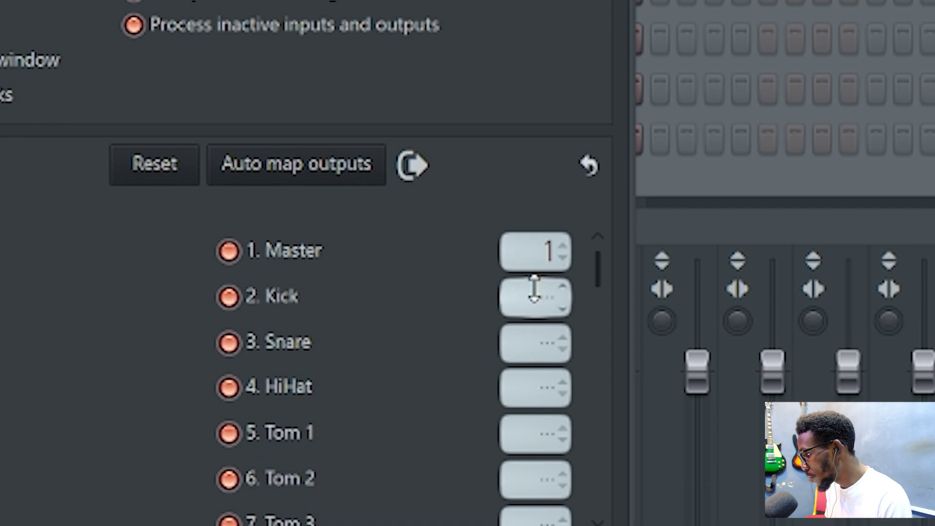
scroll(534, 342, "up", 3)
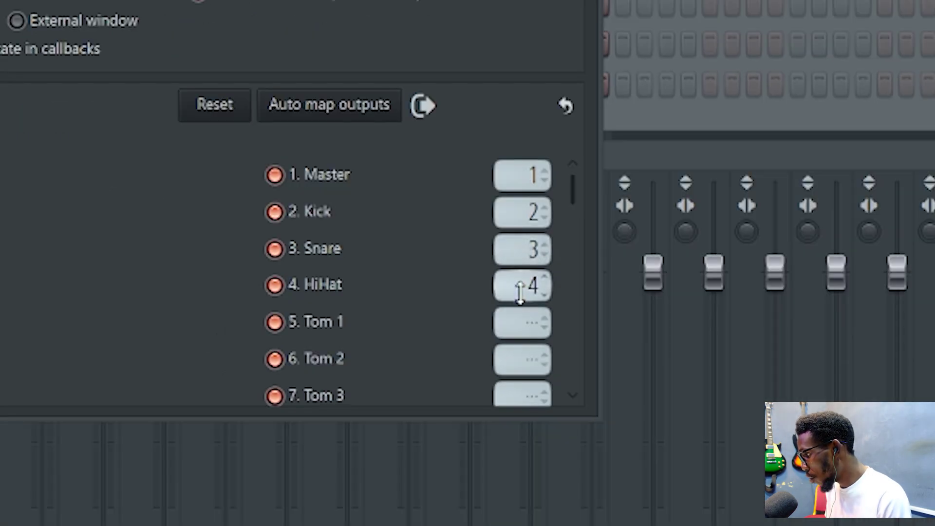
scroll(585, 265, "down", 1)
scroll(519, 230, "up", 5)
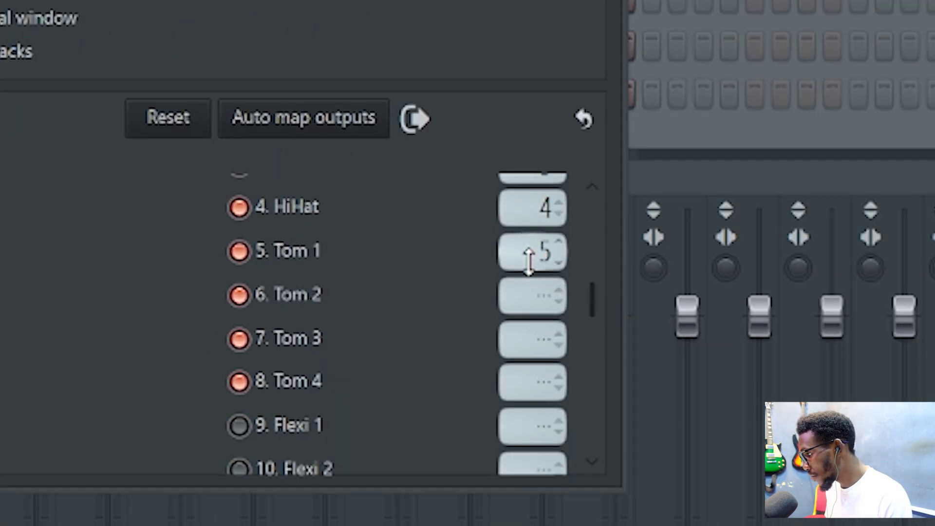
scroll(521, 255, "up", 12)
scroll(527, 336, "up", 1)
scroll(532, 380, "up", 6)
scroll(532, 380, "up", 2)
scroll(589, 385, "down", 3)
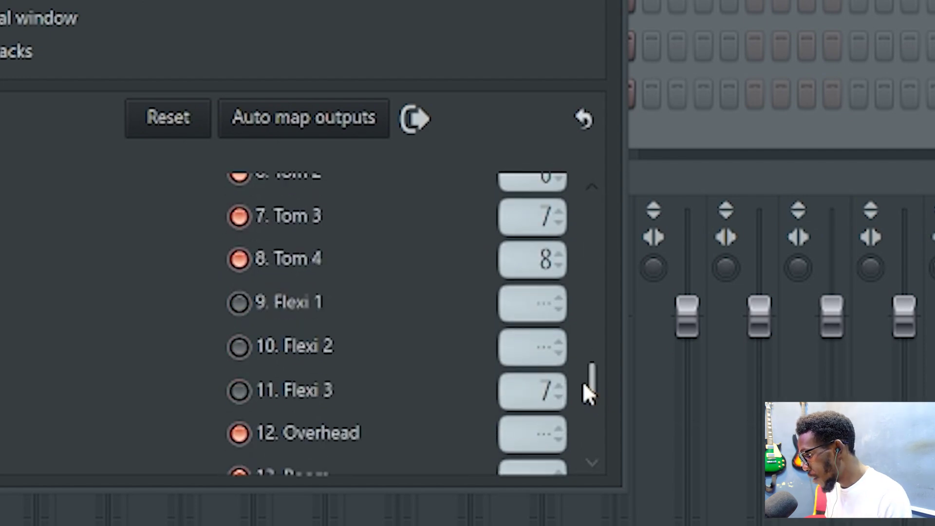
scroll(589, 389, "down", 2)
scroll(509, 319, "down", 1)
scroll(524, 349, "up", 2)
scroll(526, 397, "up", 9)
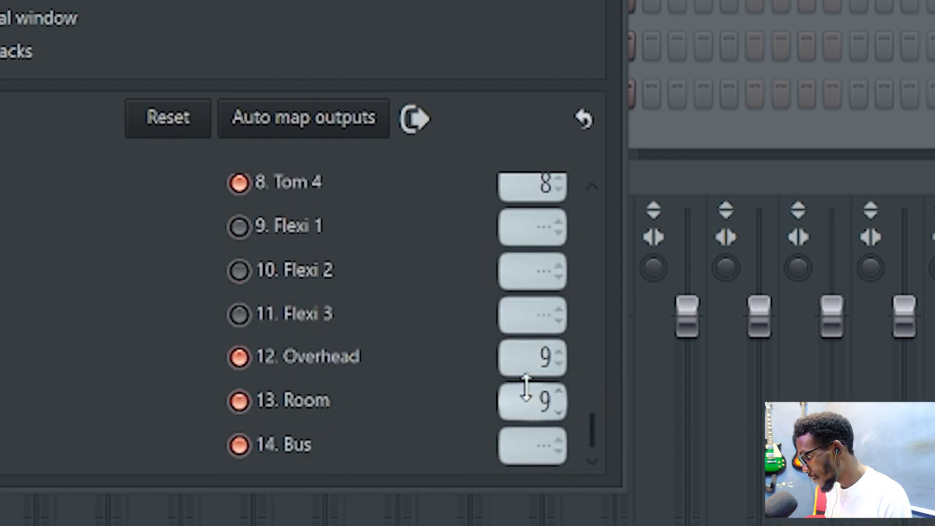
scroll(526, 397, "up", 1)
scroll(528, 441, "up", 5)
scroll(528, 440, "up", 6)
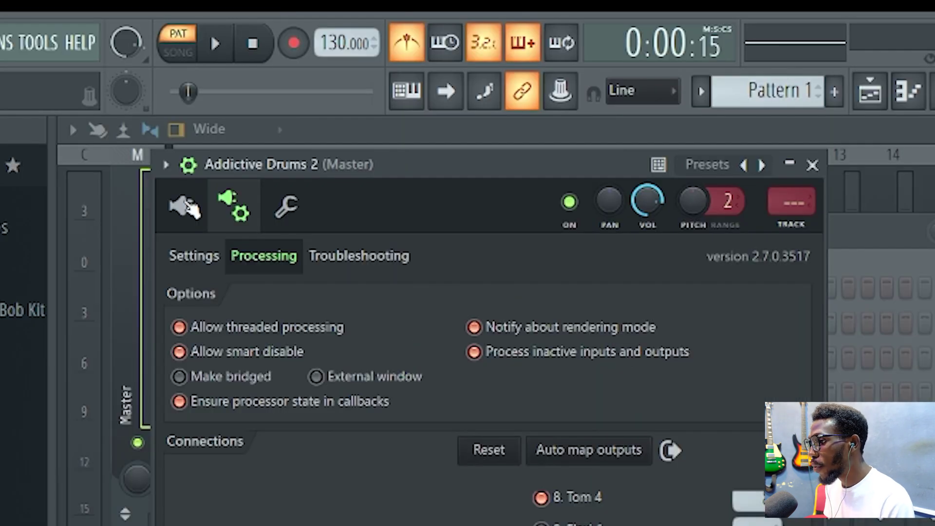
- On Addictive Drums 2's KIT page, send the kick to a separate pre-fader output
left_click(187, 206)
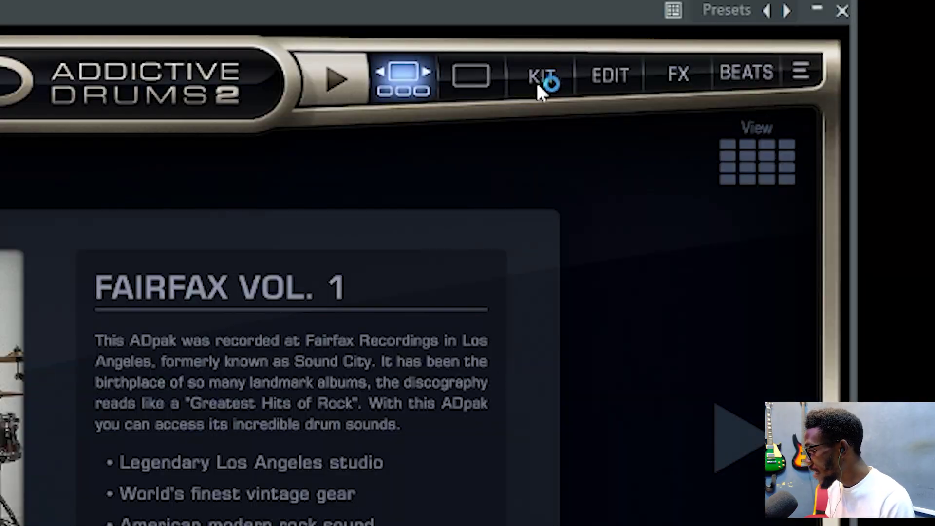
left_click(789, 116)
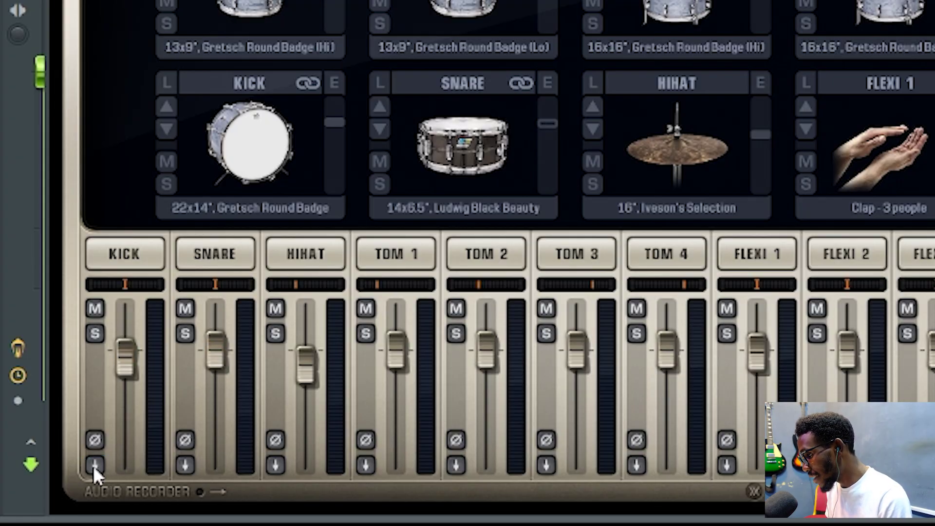
left_click(95, 465)
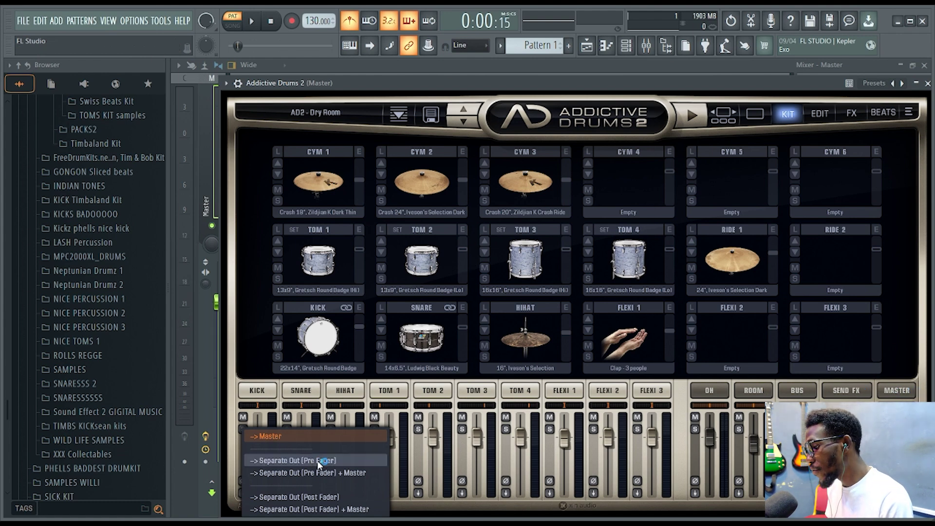
left_click(302, 495)
- Route the snare, hi-hat and Toms 1–4 each to a separate output
left_click(287, 493)
left_click(363, 461)
left_click(330, 493)
left_click(359, 461)
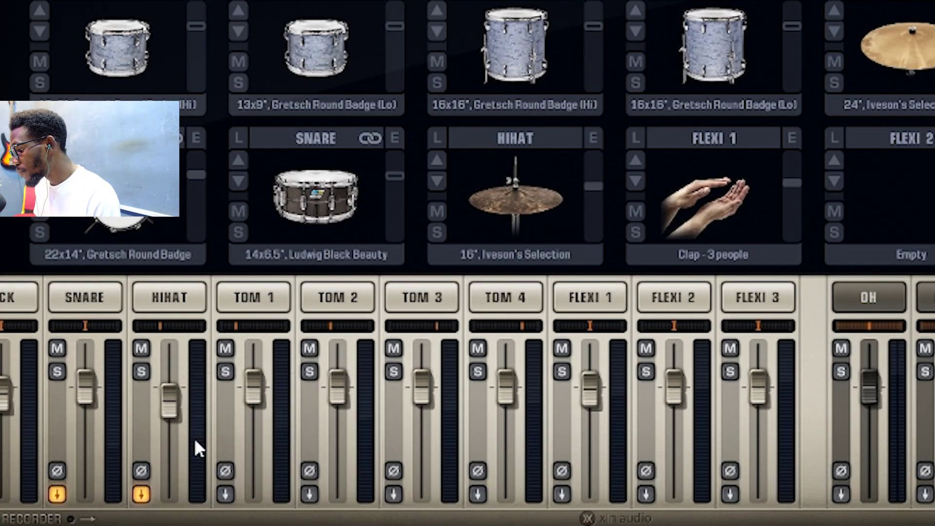
left_click(374, 493)
left_click(243, 431)
left_click(309, 495)
left_click(329, 431)
left_click(393, 495)
left_click(429, 432)
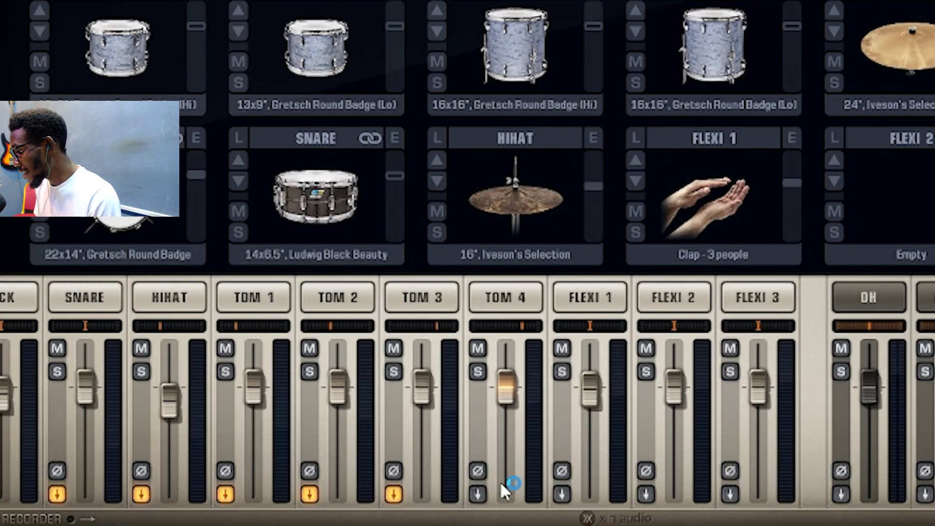
left_click(477, 495)
left_click(516, 432)
- Route the overhead, room and bus channels to separate pre-fader outputs, then close Addictive Drums 2
left_click(842, 494)
left_click(879, 432)
left_click(925, 494)
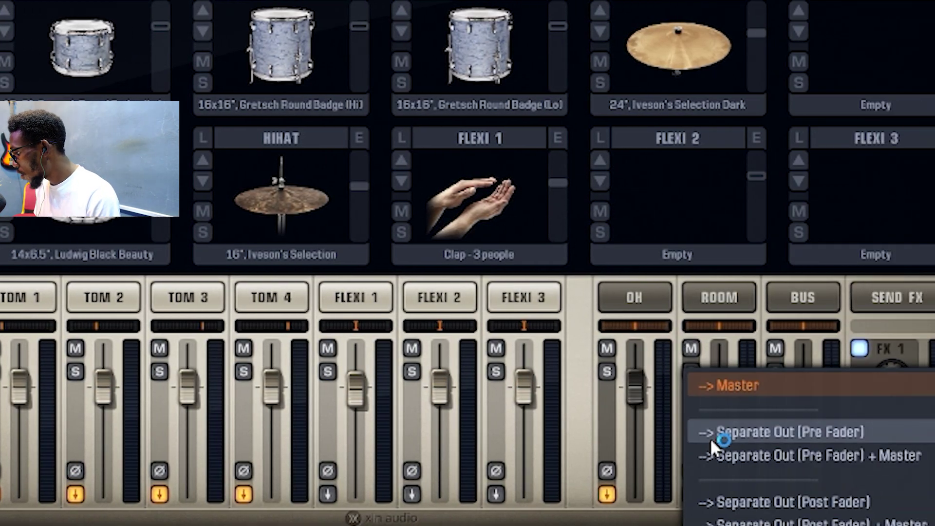
left_click(716, 433)
left_click(659, 494)
left_click(685, 432)
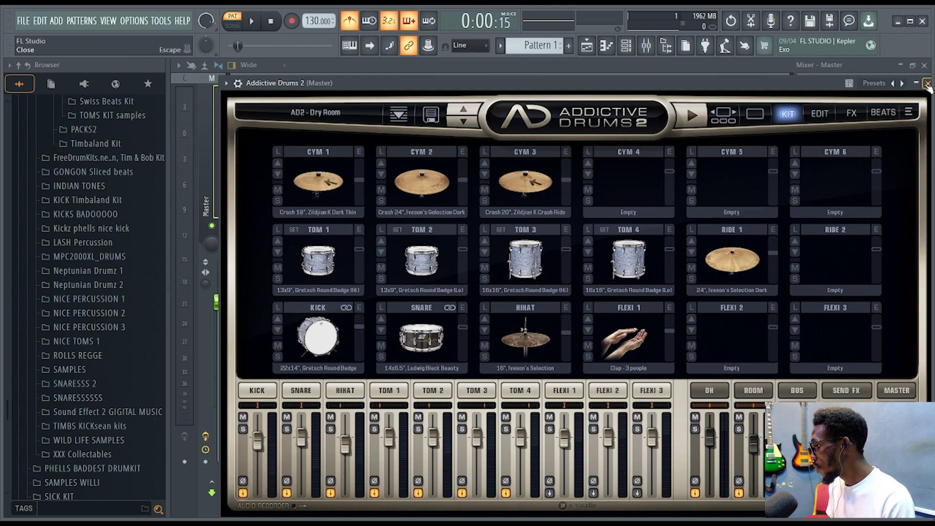
left_click(927, 84)
- Reopen Addictive Drums 2 from the Channel rack on its Beats browser page
left_click(700, 115)
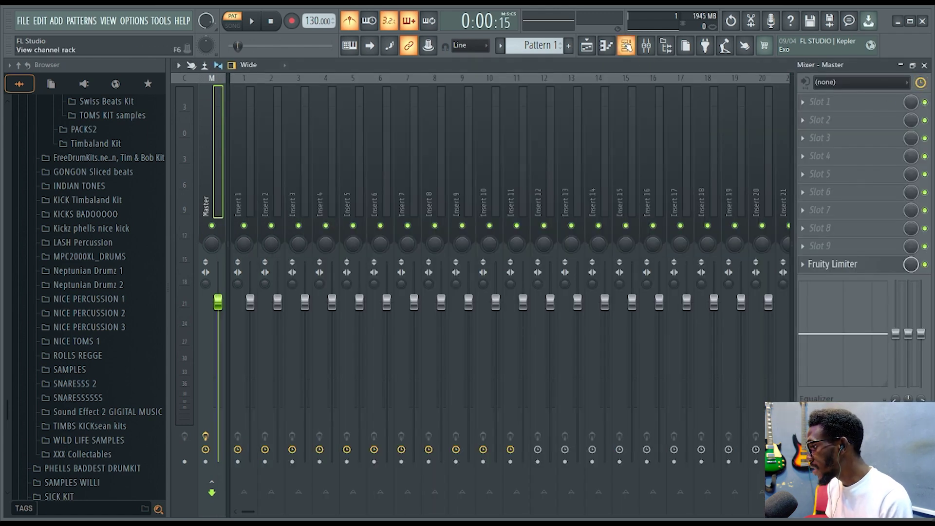
left_click(633, 45)
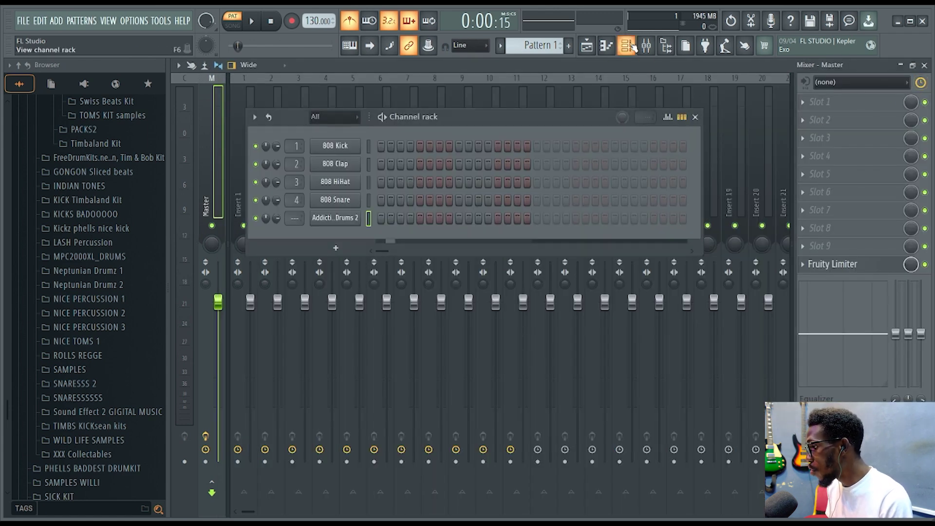
left_click(320, 219)
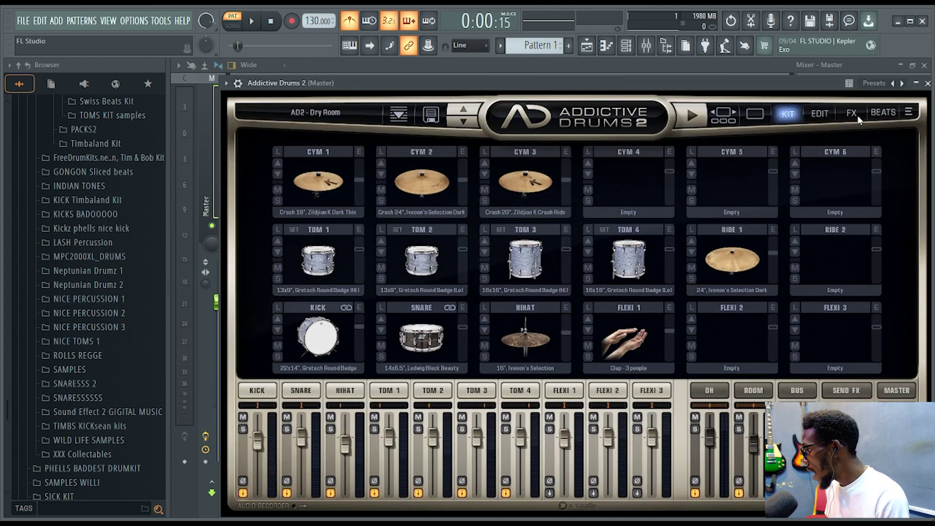
left_click(882, 113)
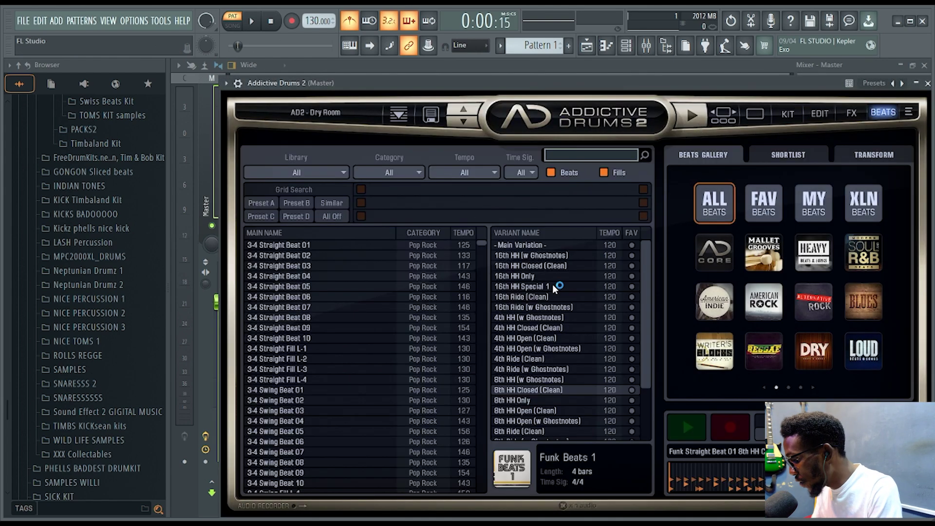
- Search the beats for 'fill' and load Alternative Rock Fill L-4, variant 06
type("fill")
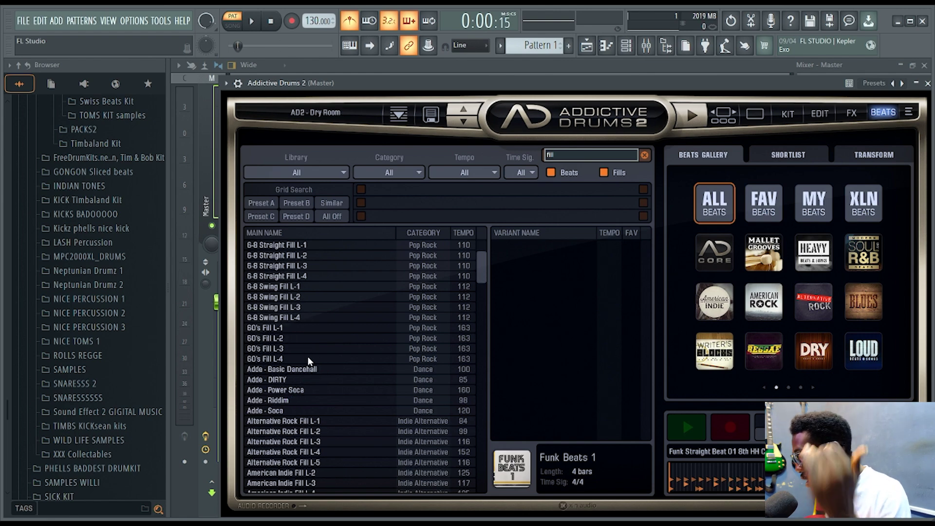
scroll(302, 353, "down", 2)
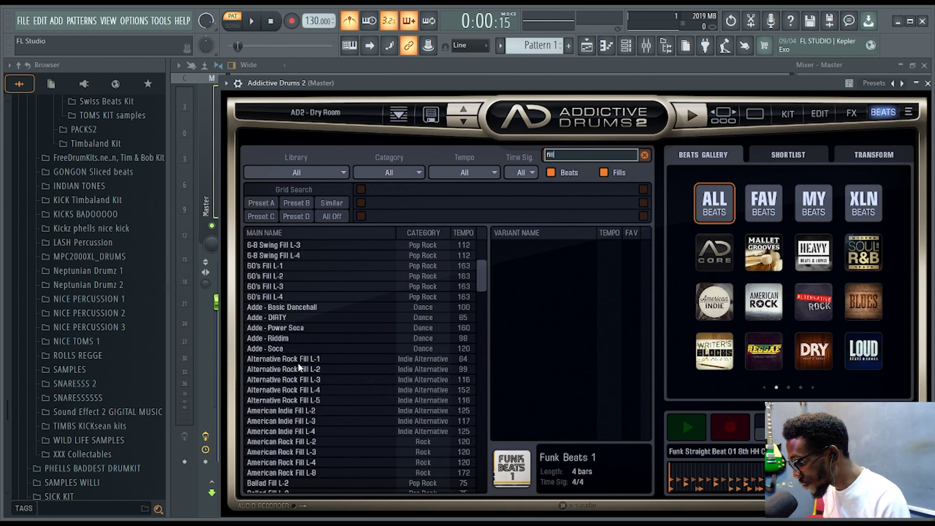
left_click(299, 361)
left_click(307, 389)
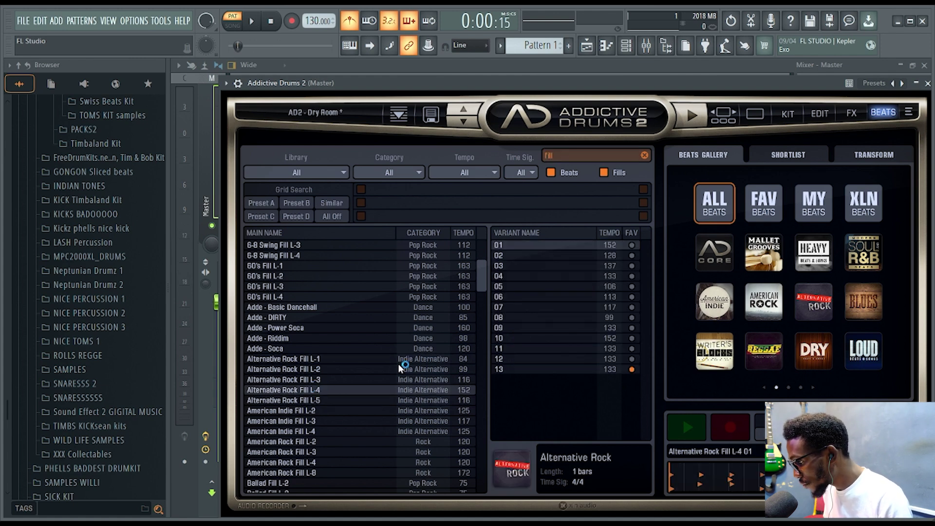
left_click(572, 298)
- Audition the fill, restart its playback, and close the plugin and Channel rack to reveal the mixer
left_click(687, 115)
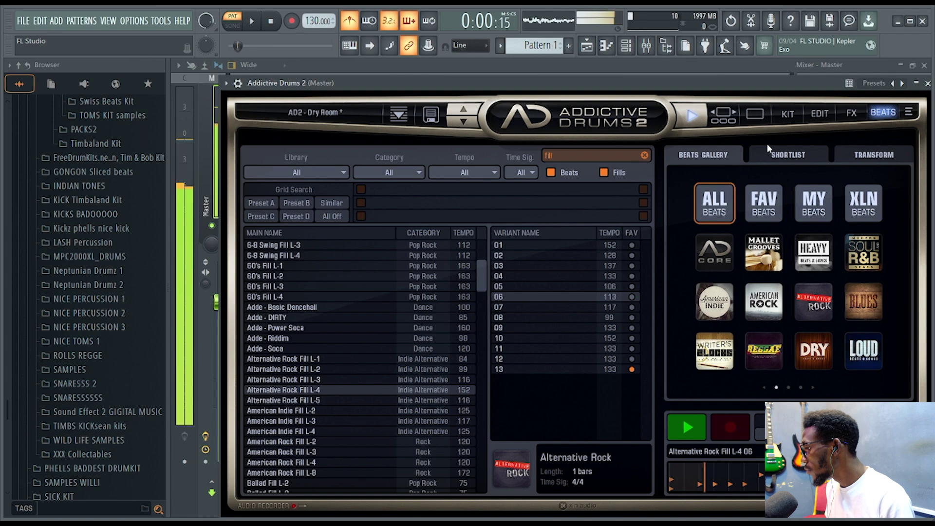
left_click(700, 122)
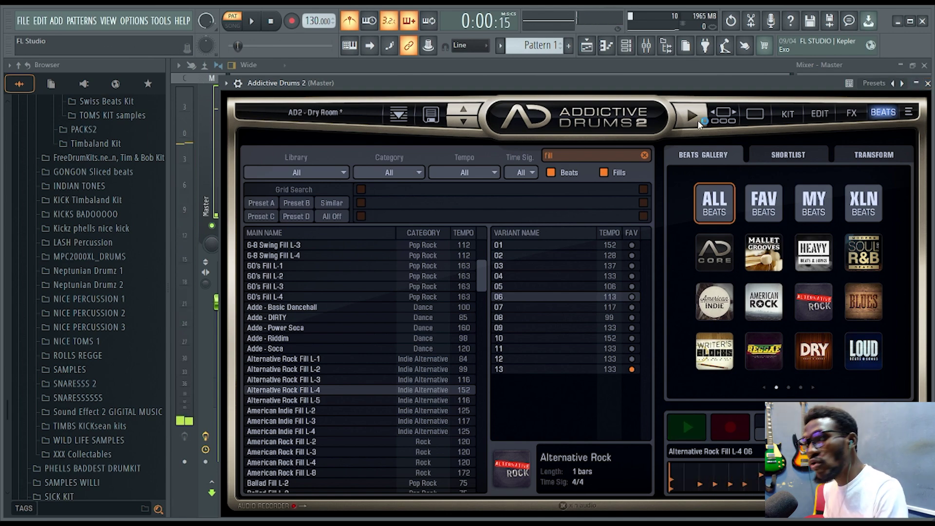
left_click(699, 123)
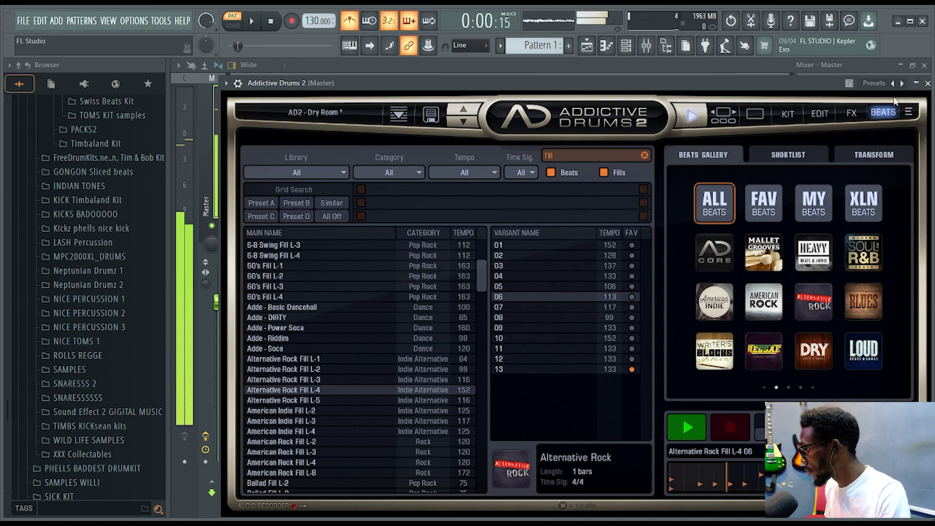
left_click(926, 84)
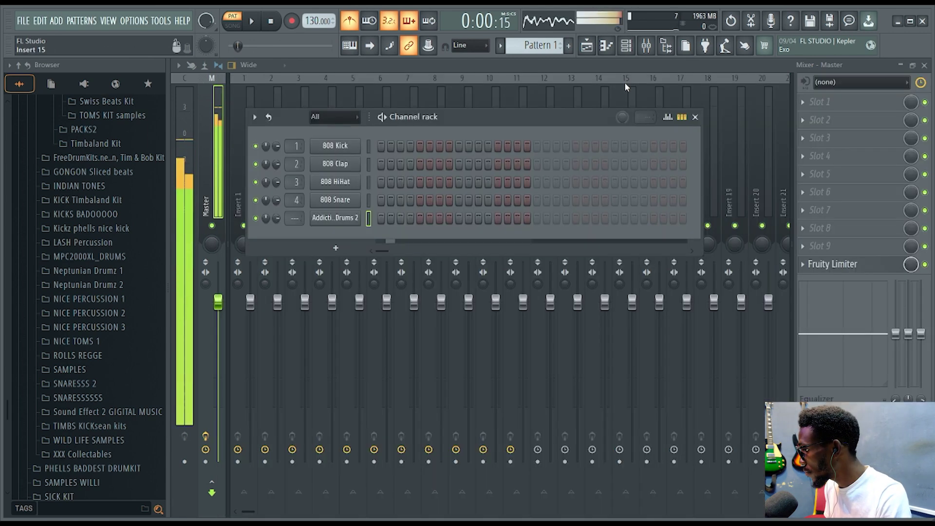
left_click(647, 46)
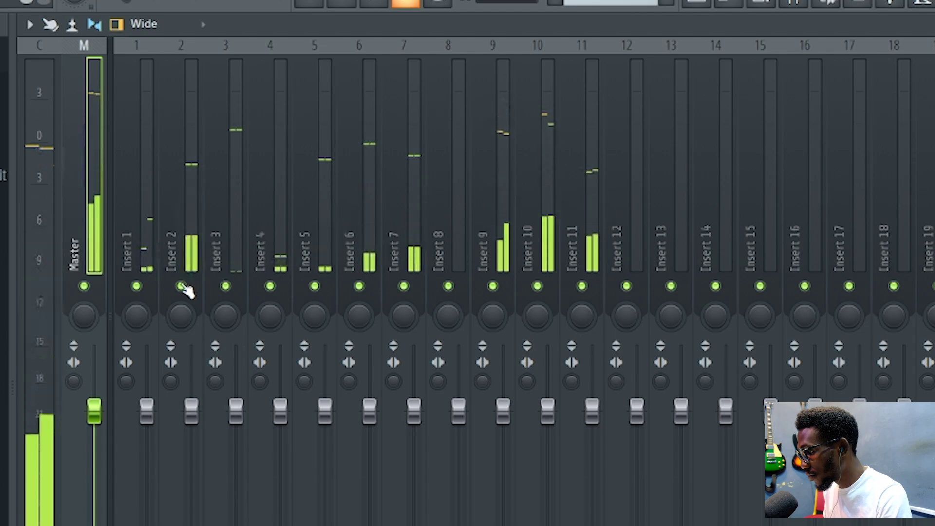
- Solo Inserts 1–3 in turn, labelling Insert 2 'Kick' and Insert 3 'snare'
right_click(137, 286)
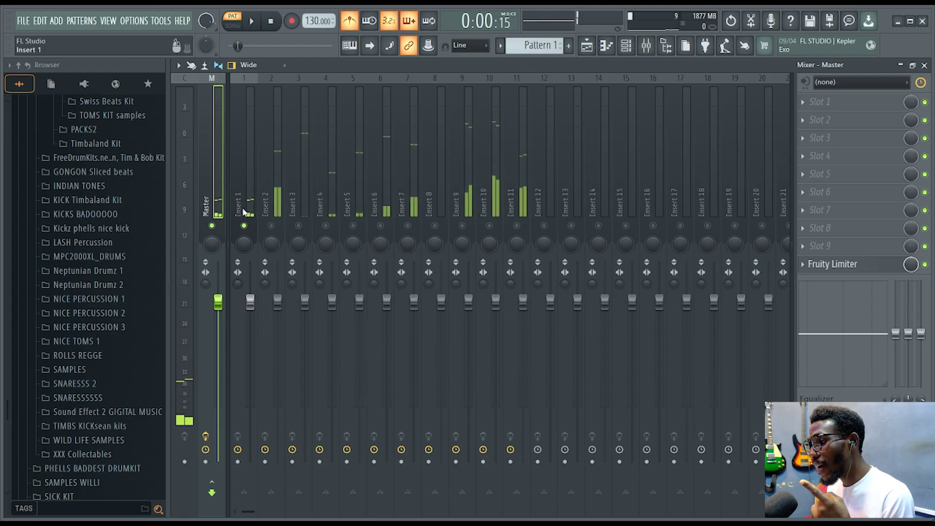
right_click(271, 225)
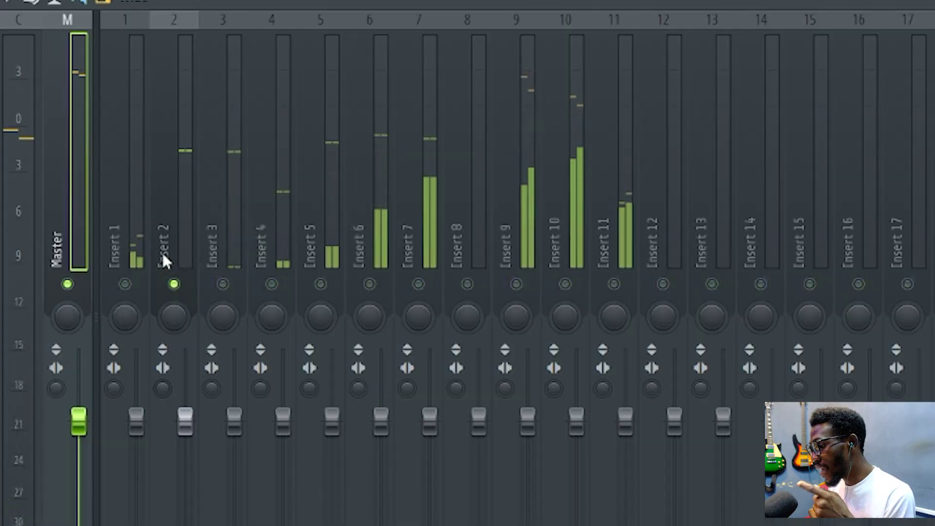
left_click(162, 250)
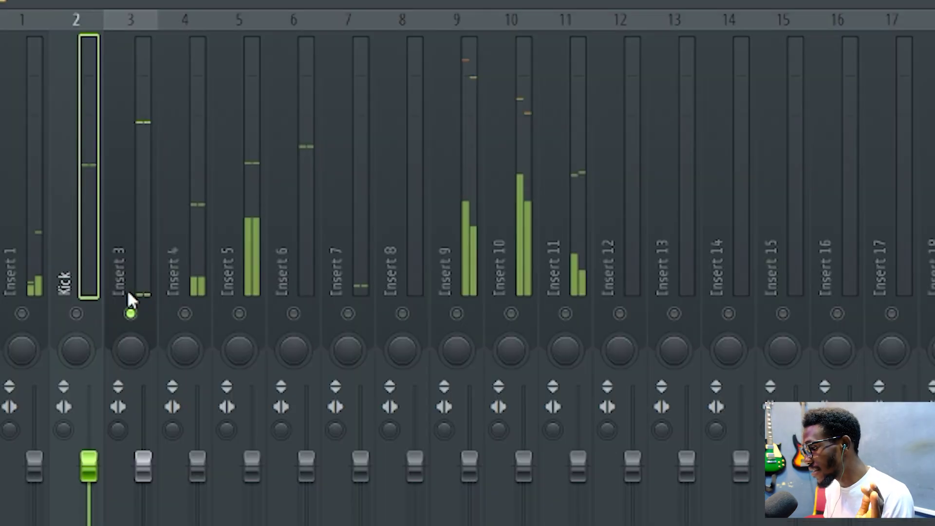
right_click(224, 284)
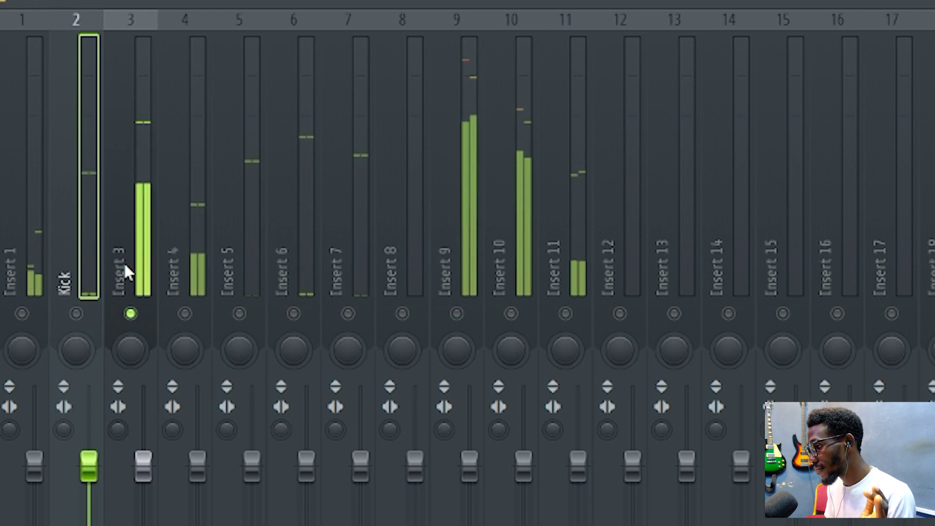
left_click(124, 261)
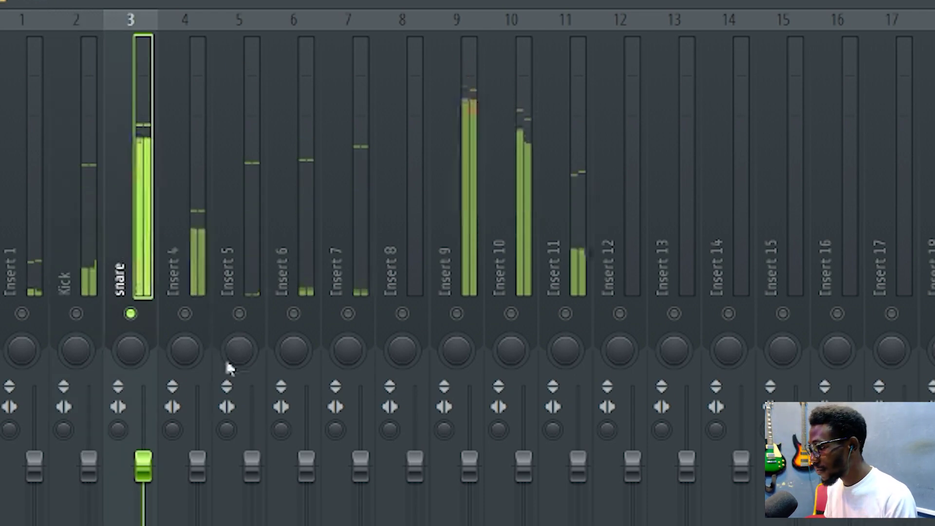
- Solo Inserts 4 through 11 one at a time, then release the solo so every insert plays
right_click(185, 313)
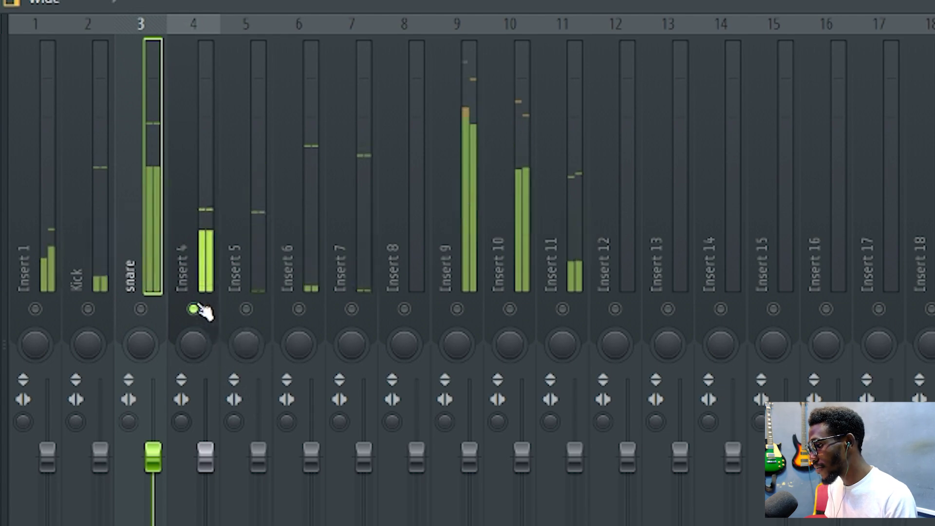
left_click(188, 270)
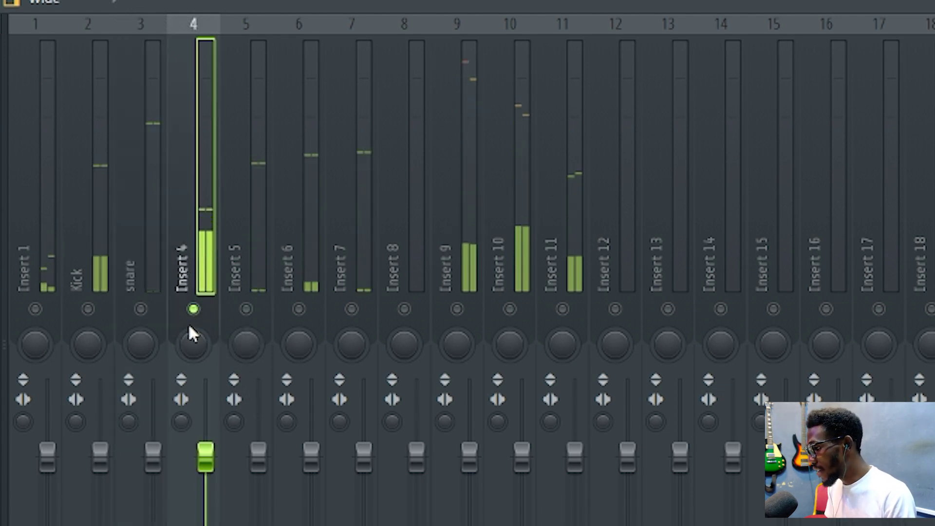
right_click(193, 309)
right_click(246, 309)
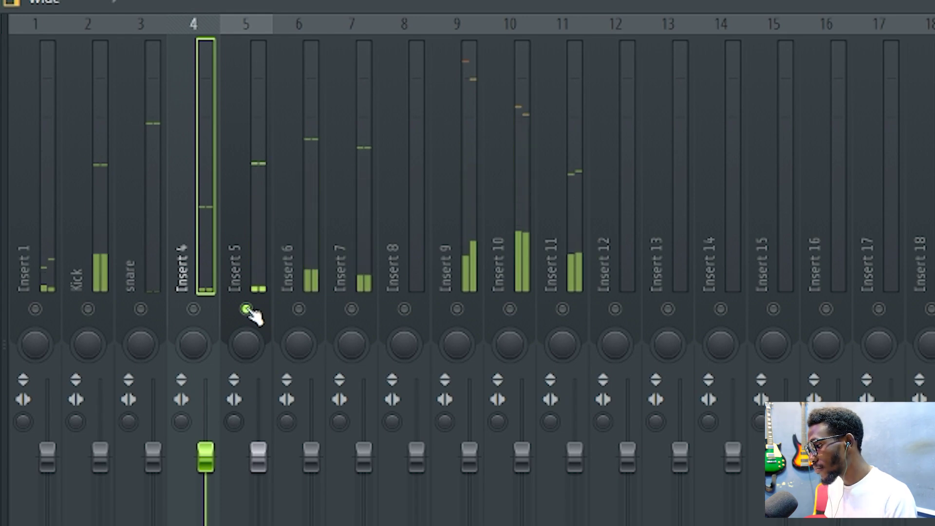
right_click(299, 310)
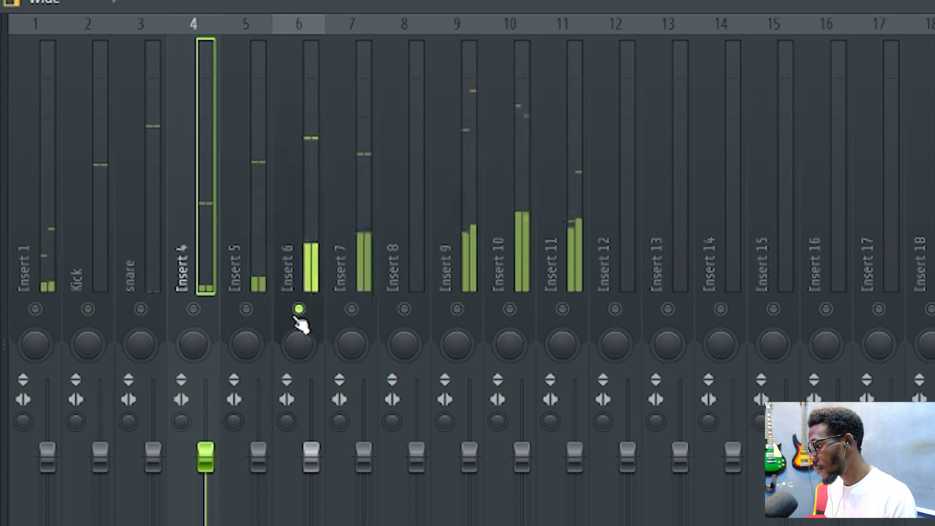
right_click(351, 309)
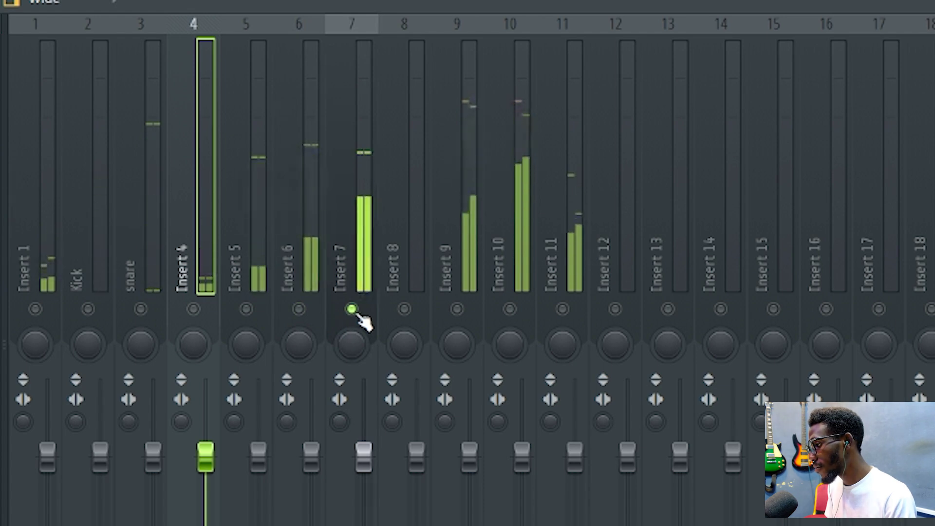
right_click(457, 309)
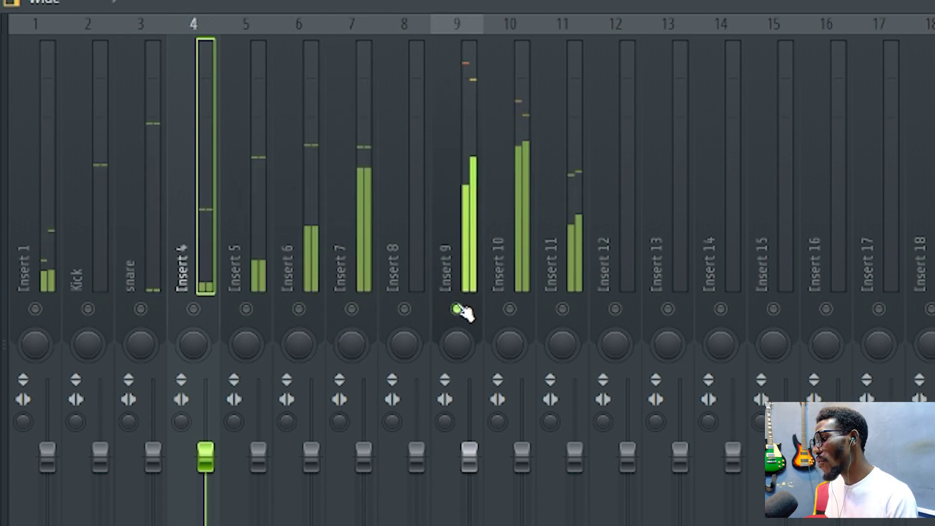
right_click(510, 309)
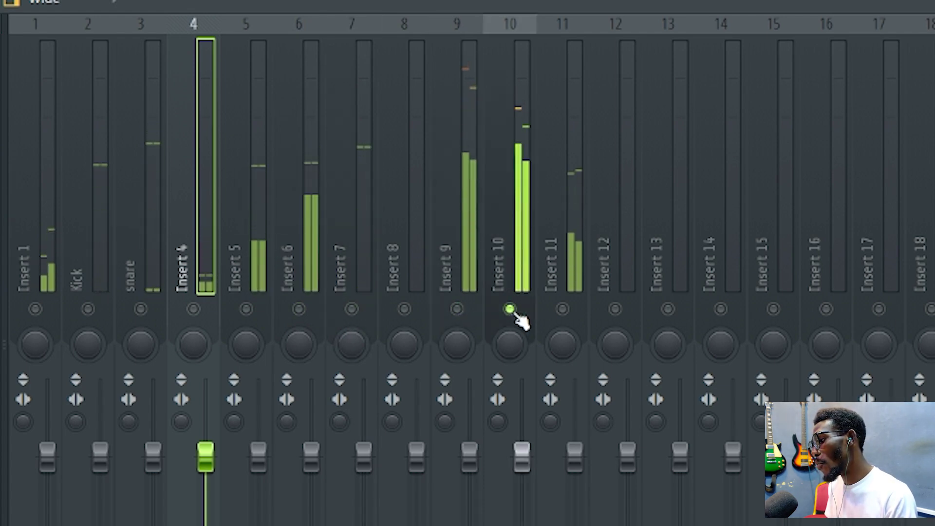
left_click(562, 309)
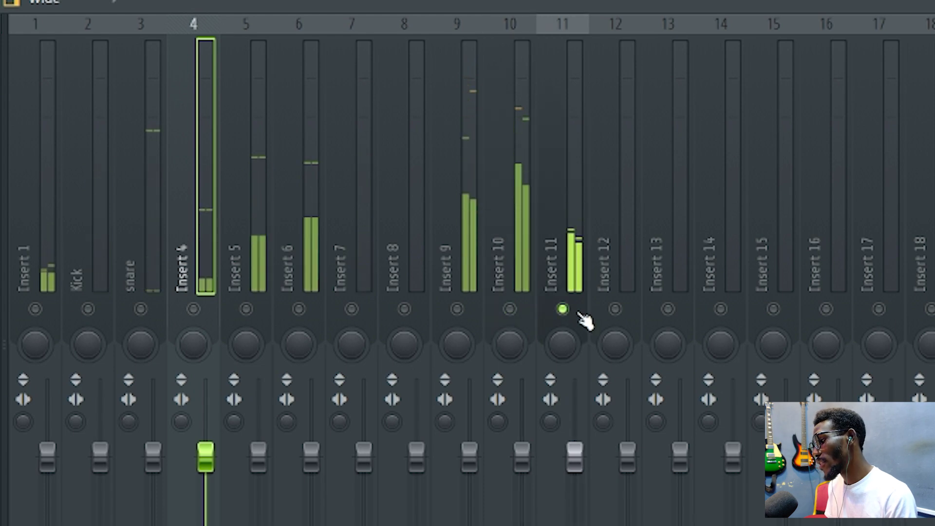
right_click(564, 310)
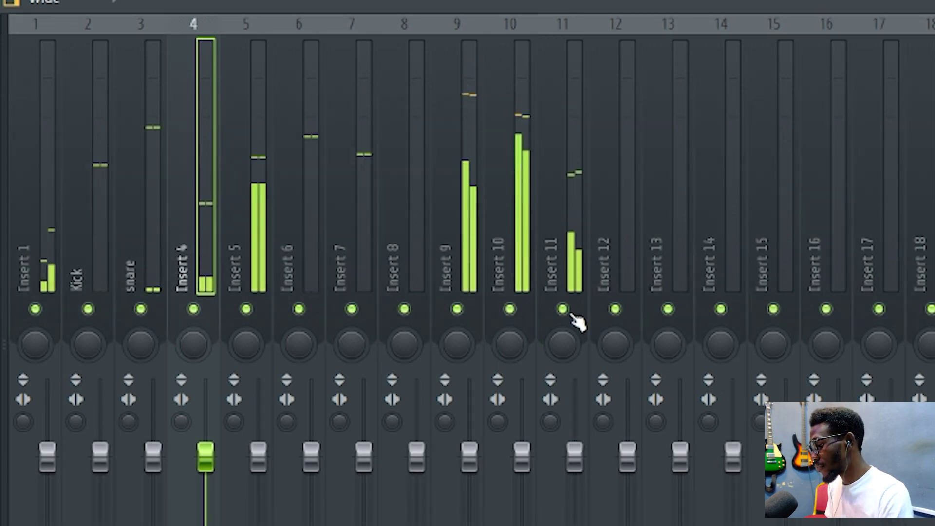
key("F6")
- Open the Addictive Drums 2 plugin window from its Channel rack button
left_click(249, 295)
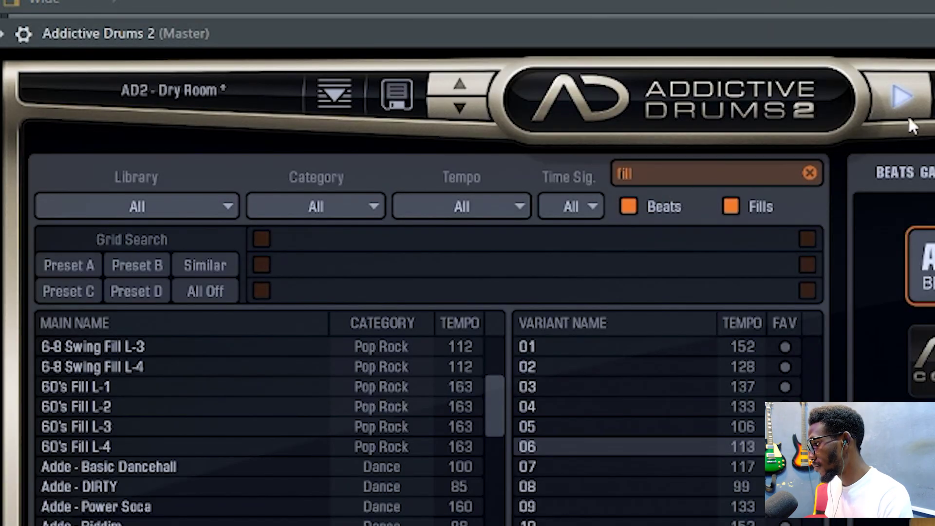